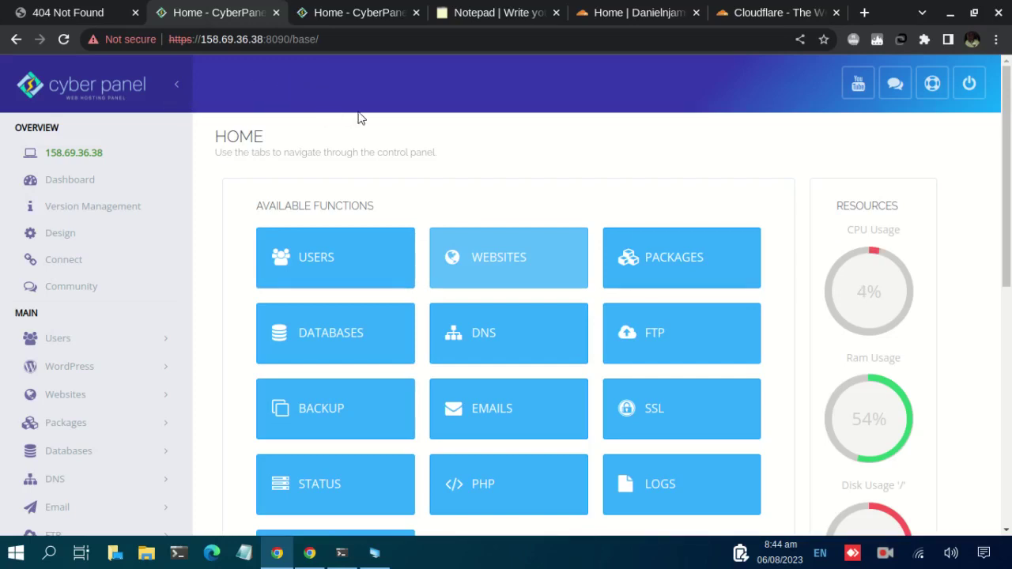
# Open the Create Website form from the WEBSITES tile on the CyberPanel home page.
pyautogui.scroll(-2, 378, 207)
pyautogui.scroll(2, 377, 204)
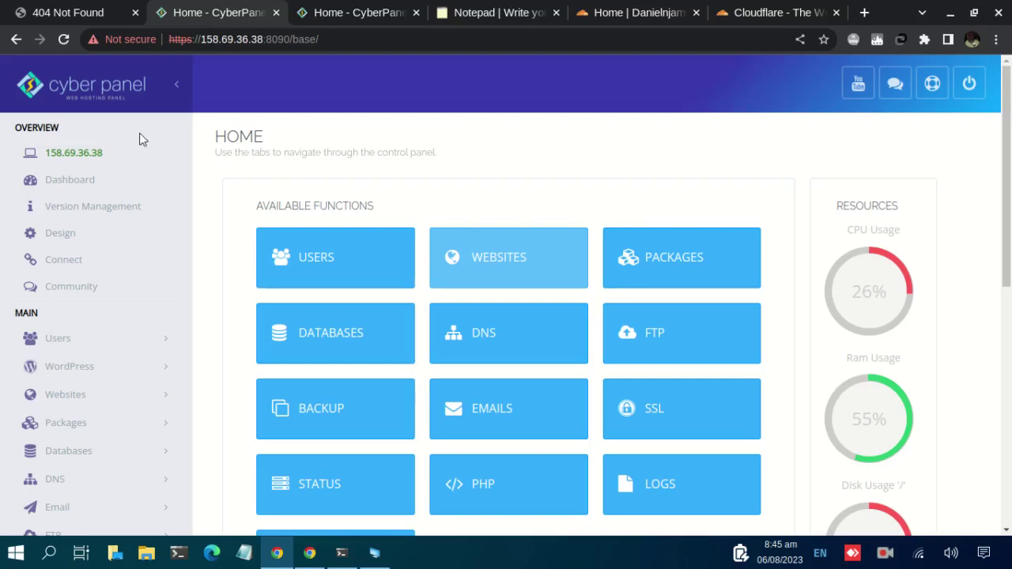
pyautogui.scroll(-1, 425, 220)
pyautogui.scroll(1, 424, 223)
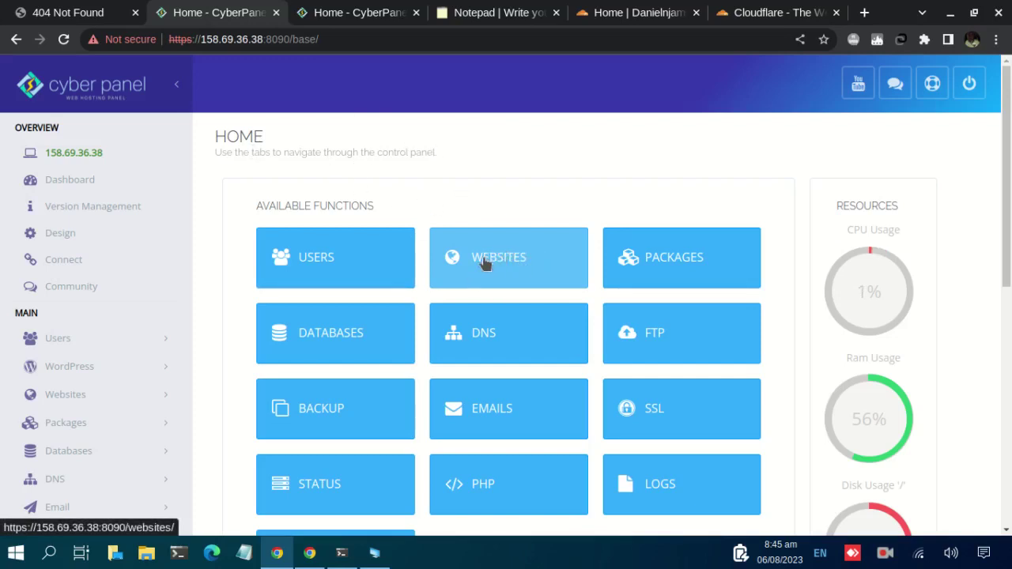
pyautogui.click(500, 266)
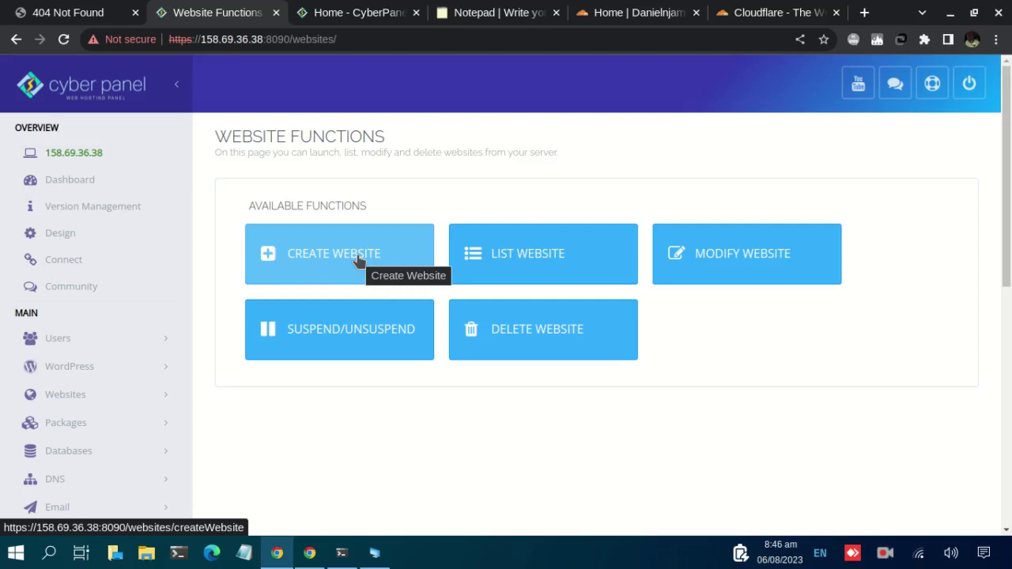
pyautogui.click(317, 253)
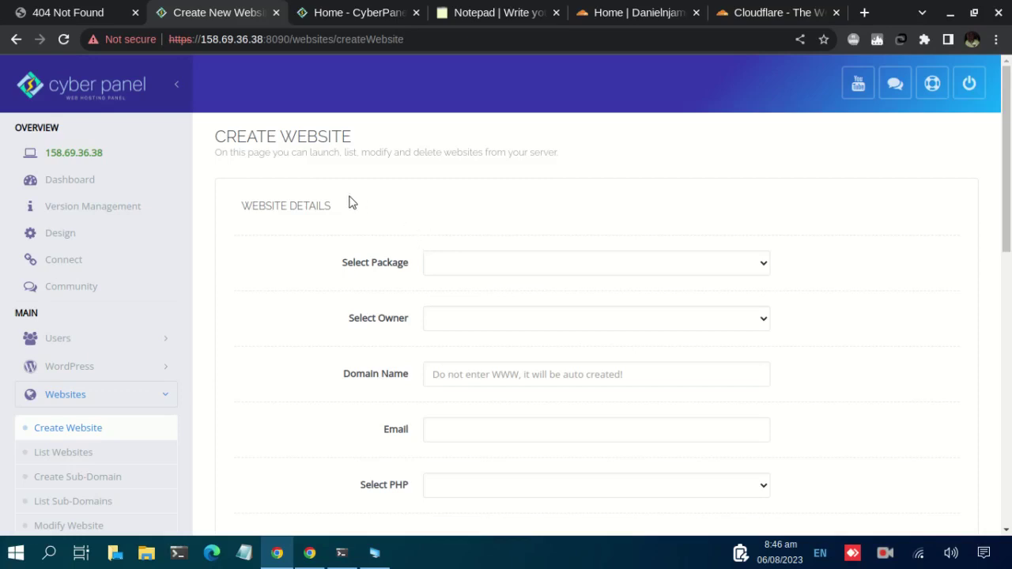
# Select the Default package and admin as the owner for the new website.
pyautogui.click(482, 268)
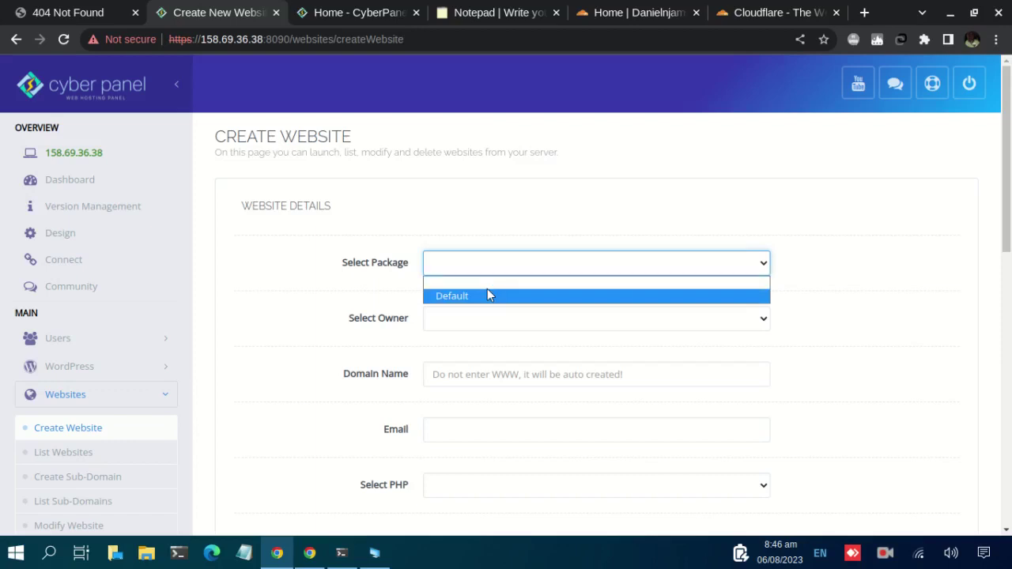
pyautogui.click(487, 295)
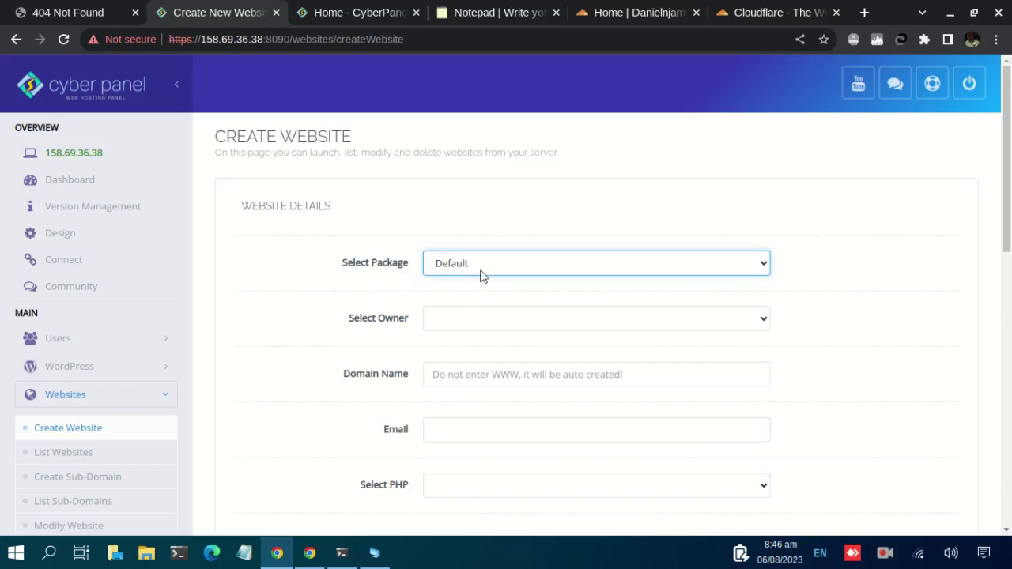
pyautogui.click(518, 268)
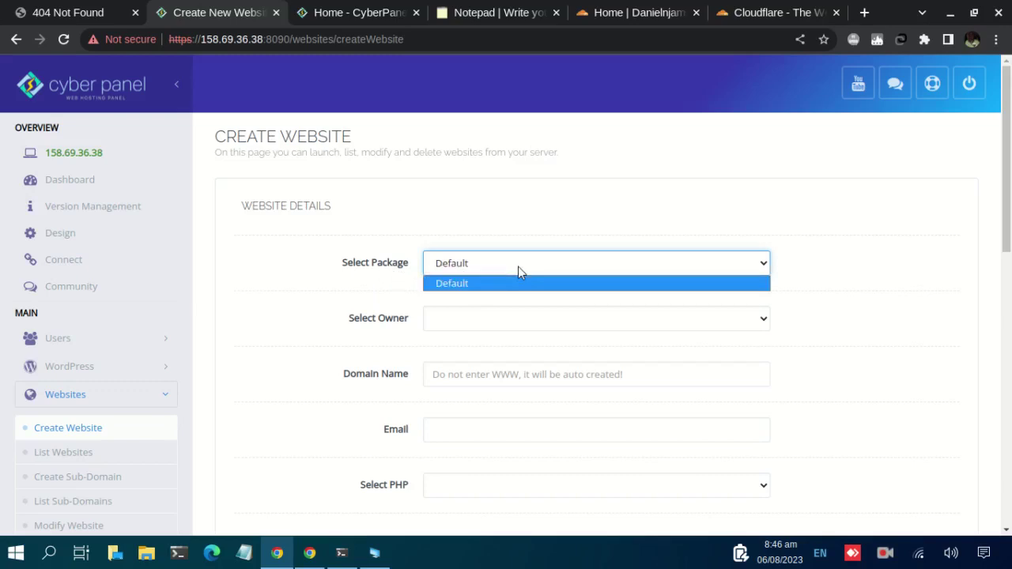
pyautogui.click(457, 284)
pyautogui.scroll(-1, 550, 287)
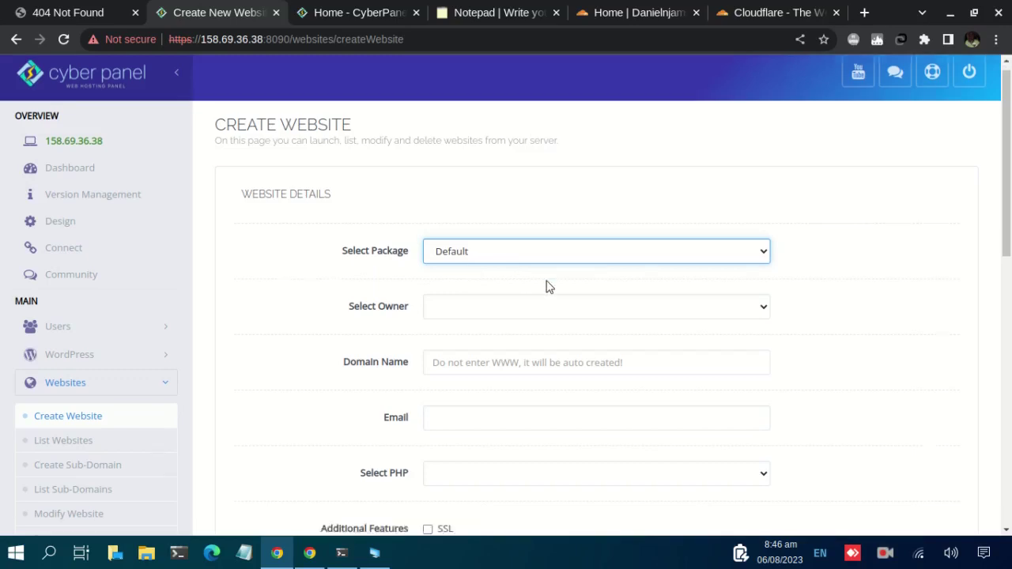
pyautogui.scroll(-1, 550, 287)
pyautogui.click(467, 232)
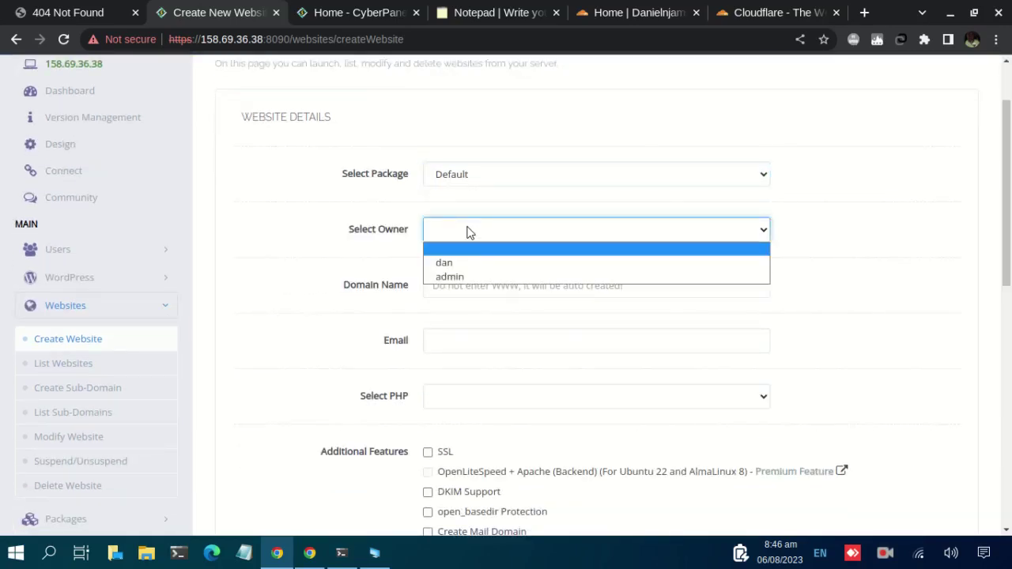
pyautogui.click(464, 281)
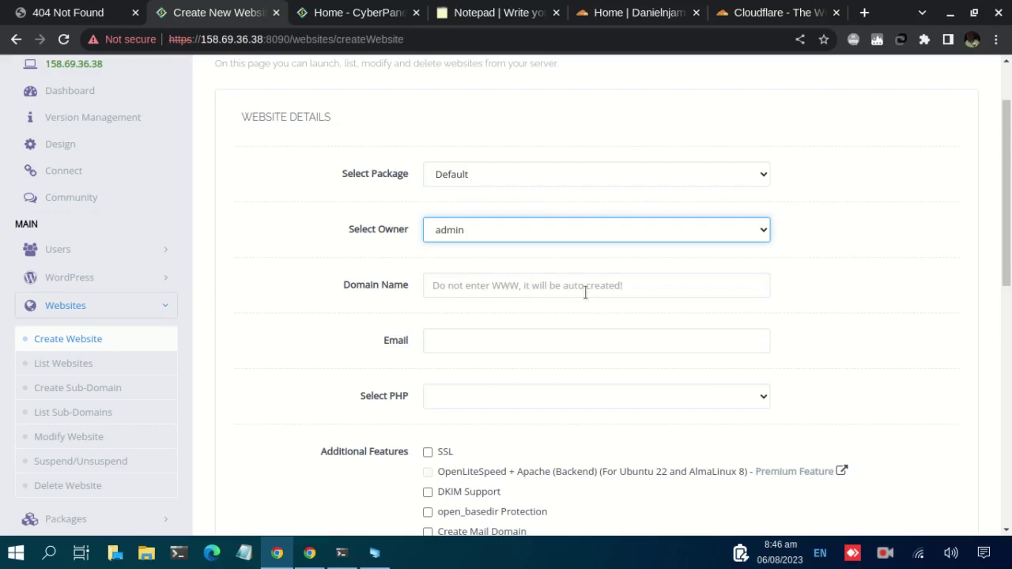
pyautogui.click(560, 286)
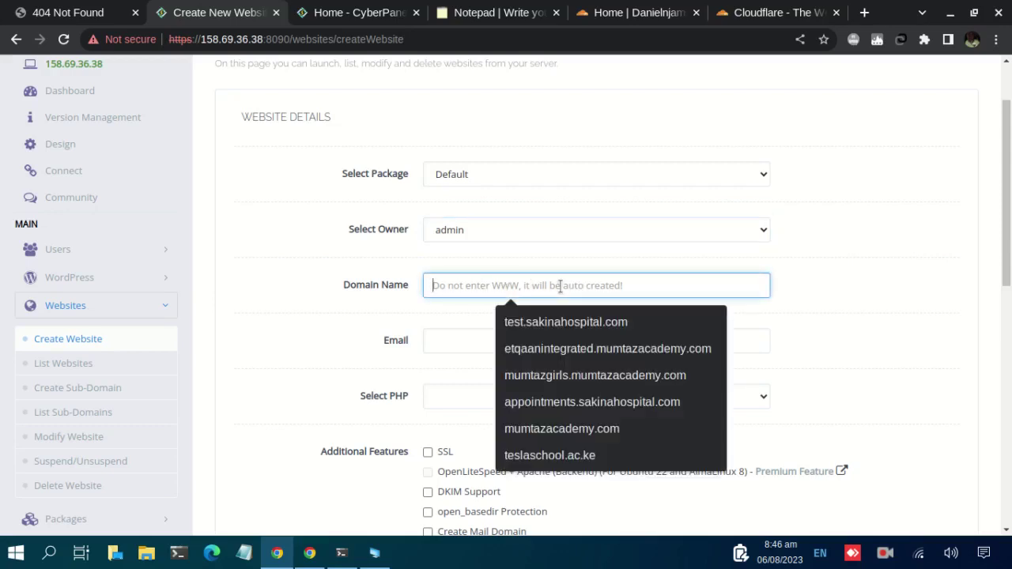
pyautogui.write('dannydev.xyz')
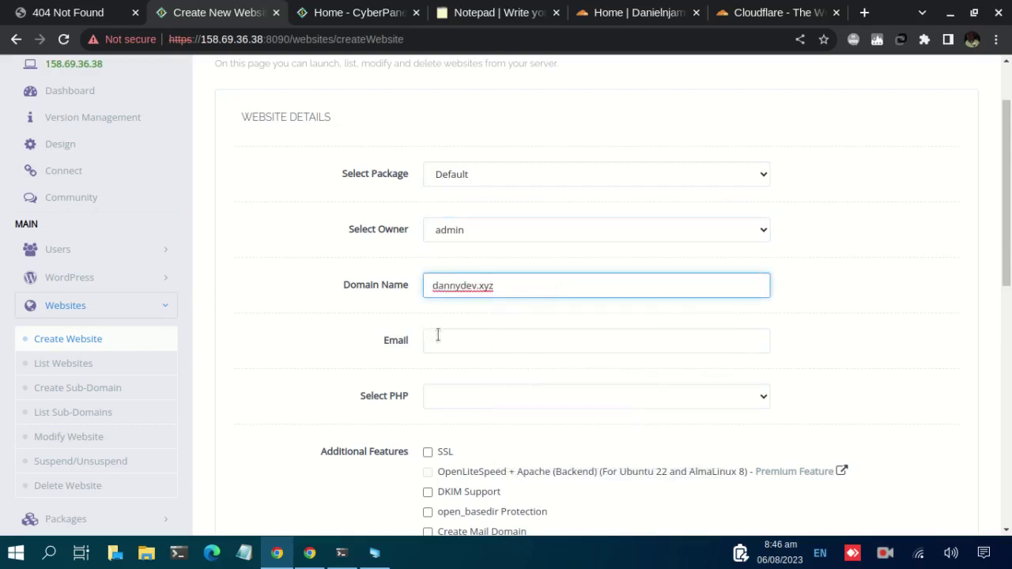
pyautogui.click(439, 338)
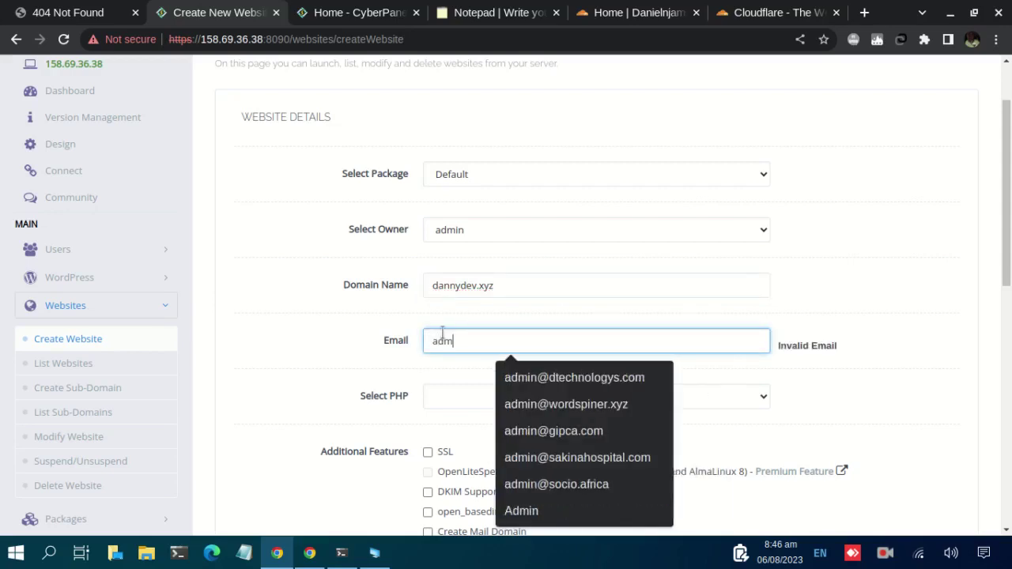
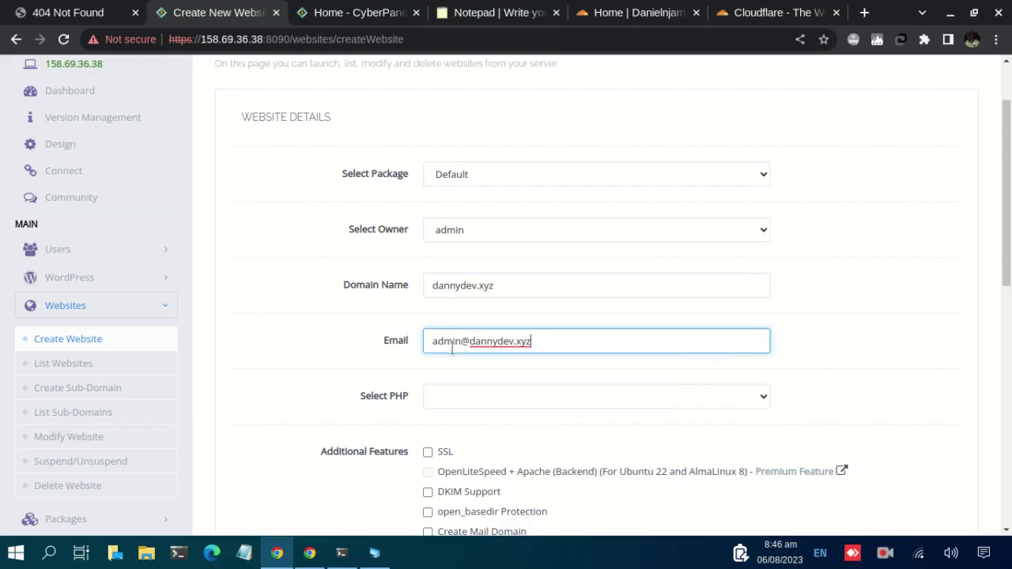
pyautogui.scroll(-1, 466, 336)
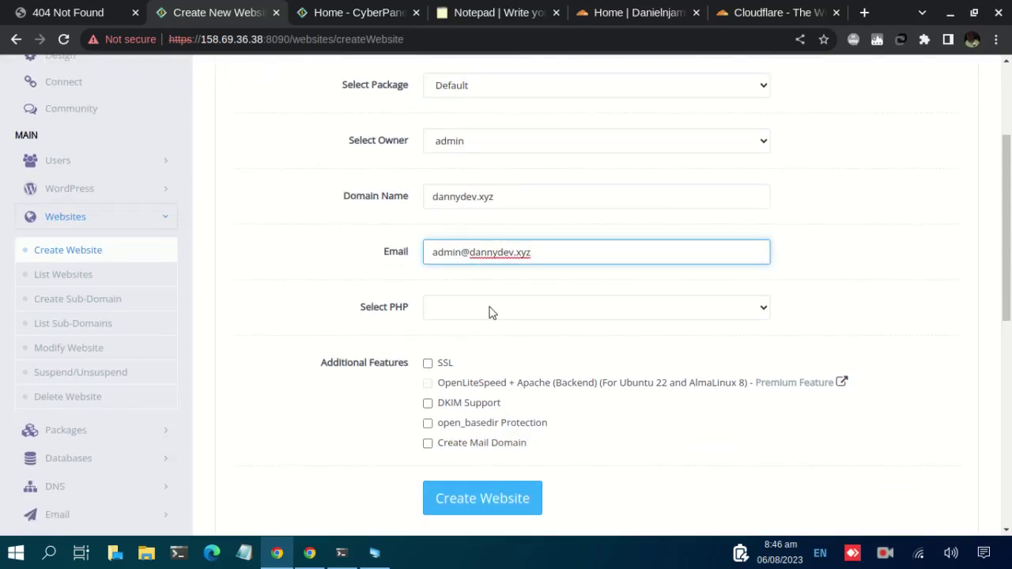
pyautogui.click(491, 312)
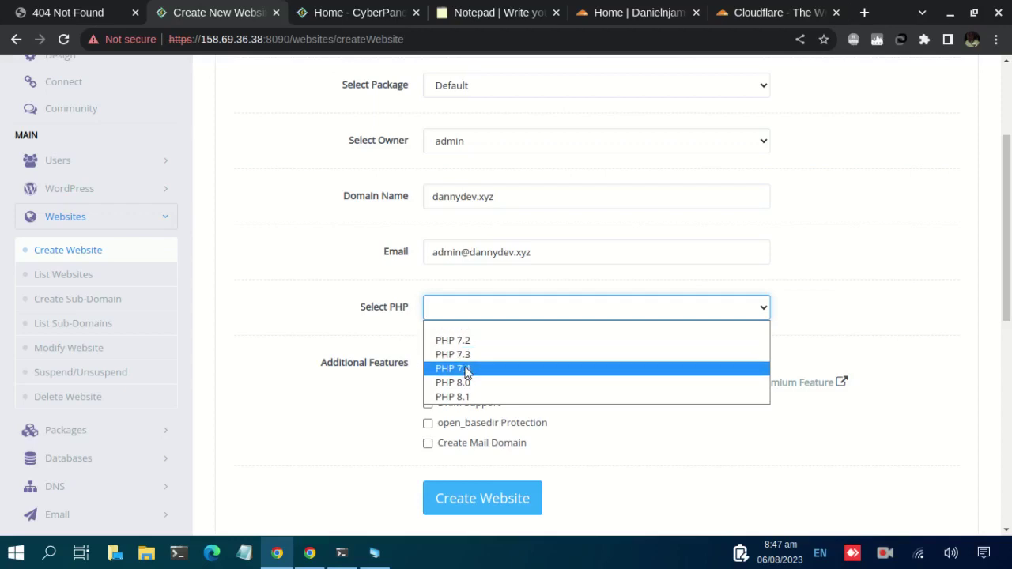
# Choose PHP 7.4 and submit the form to create the dannydev.xyz website.
pyautogui.click(482, 370)
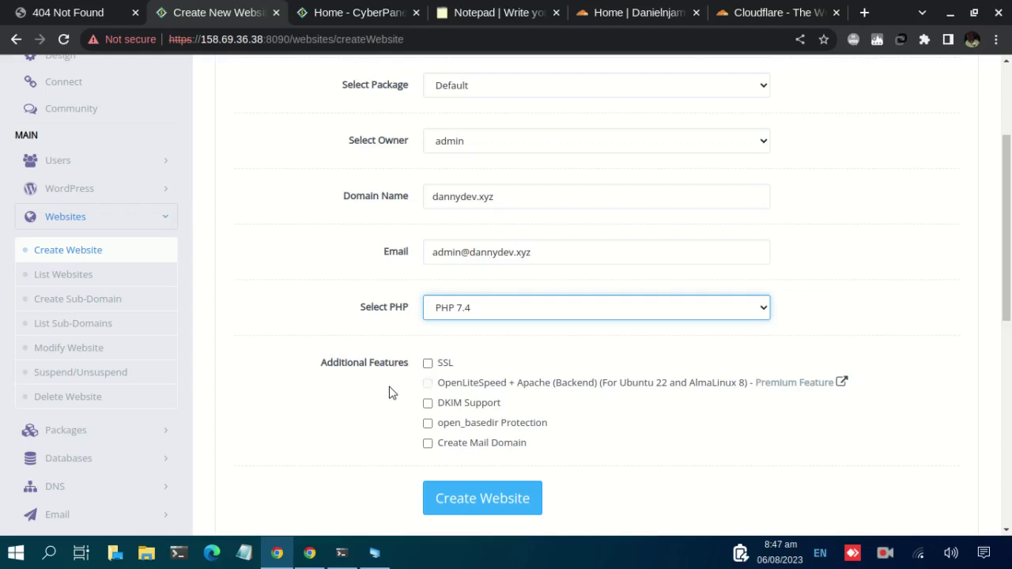
pyautogui.scroll(-1, 389, 393)
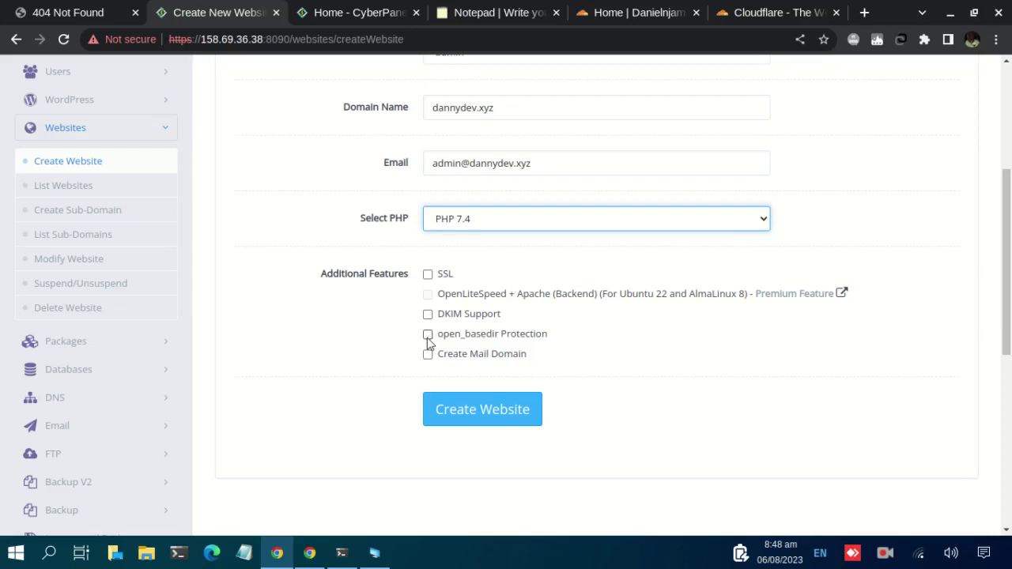
pyautogui.click(470, 413)
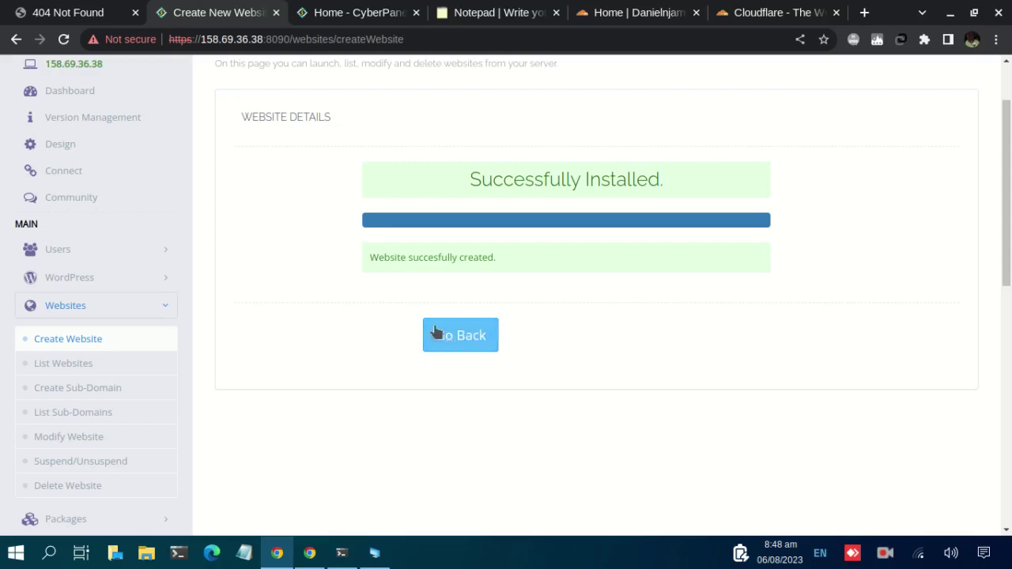
# Scroll up to see the Successfully Installed confirmation for dannydev.xyz.
pyautogui.scroll(2, 423, 234)
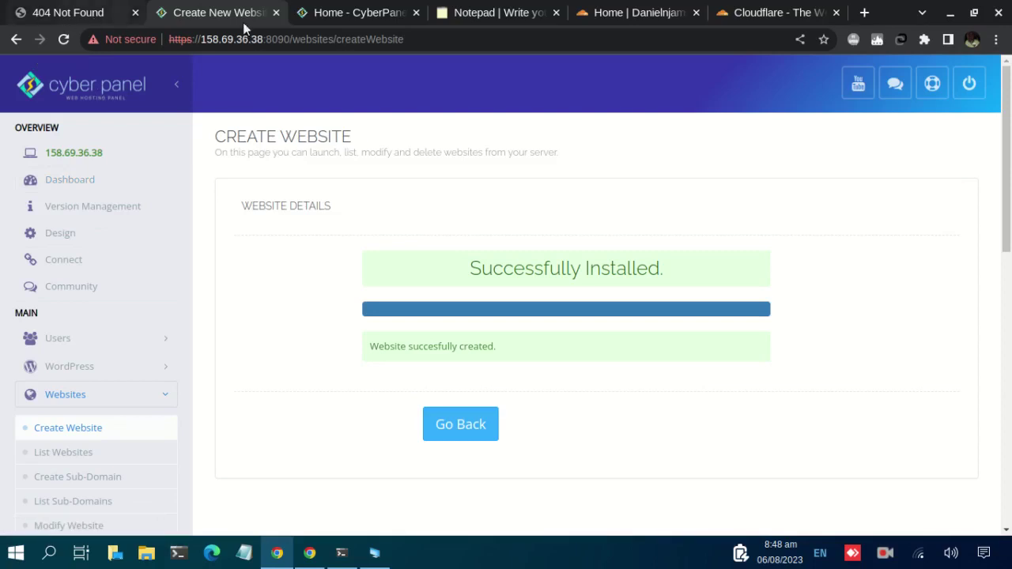
# Reload dannydev.xyz in Chrome to confirm the 'CyberPanel Installed' page replaces the 404 error.
pyautogui.click(72, 13)
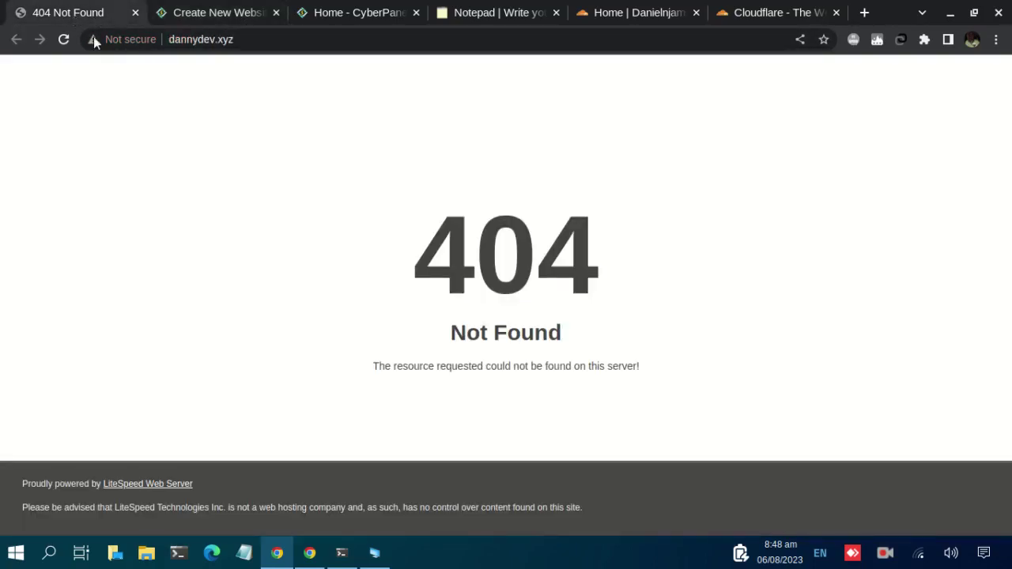
pyautogui.click(258, 34)
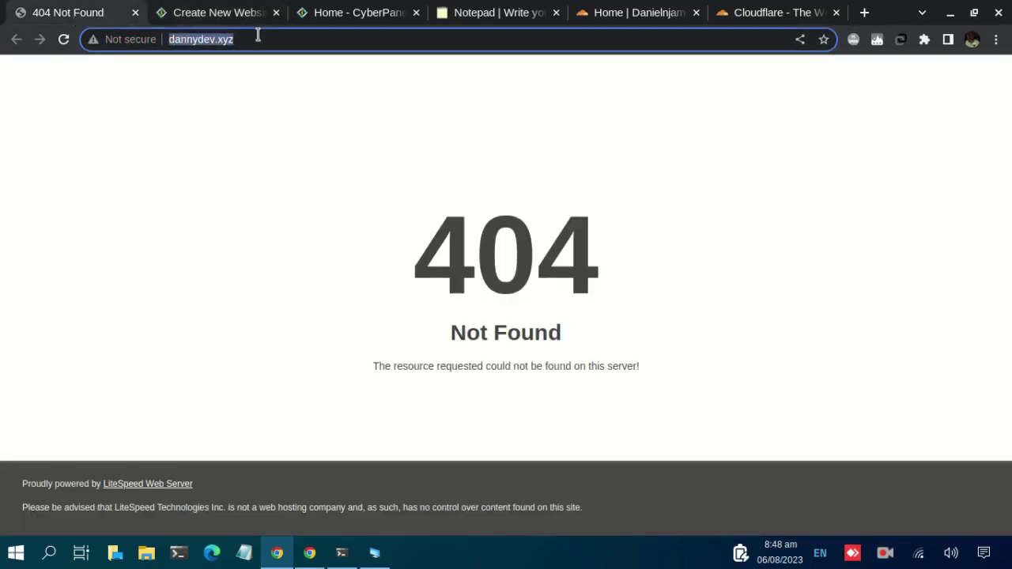
pyautogui.press('Return')
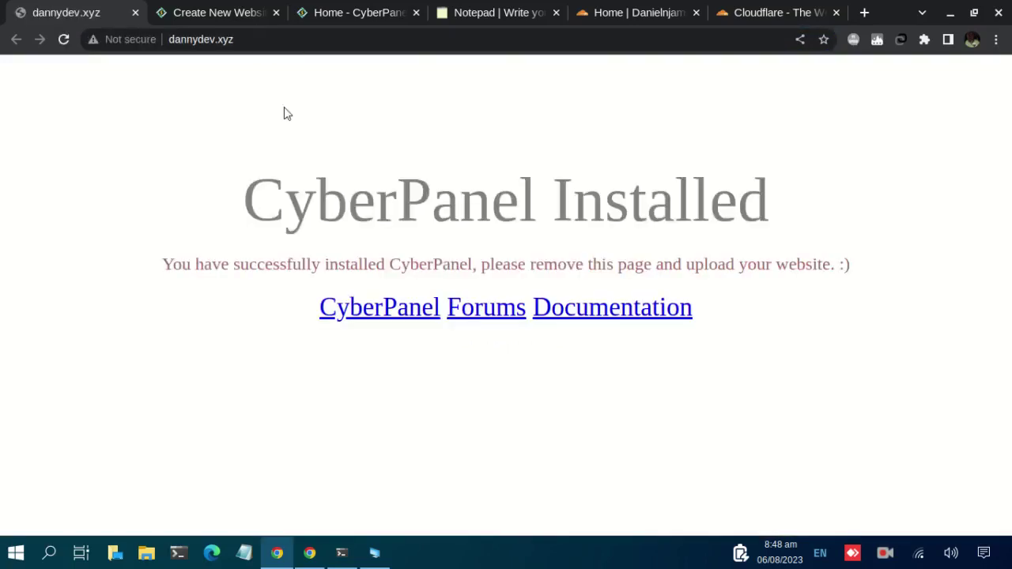
pyautogui.moveTo(241, 215); pyautogui.dragTo(798, 327)
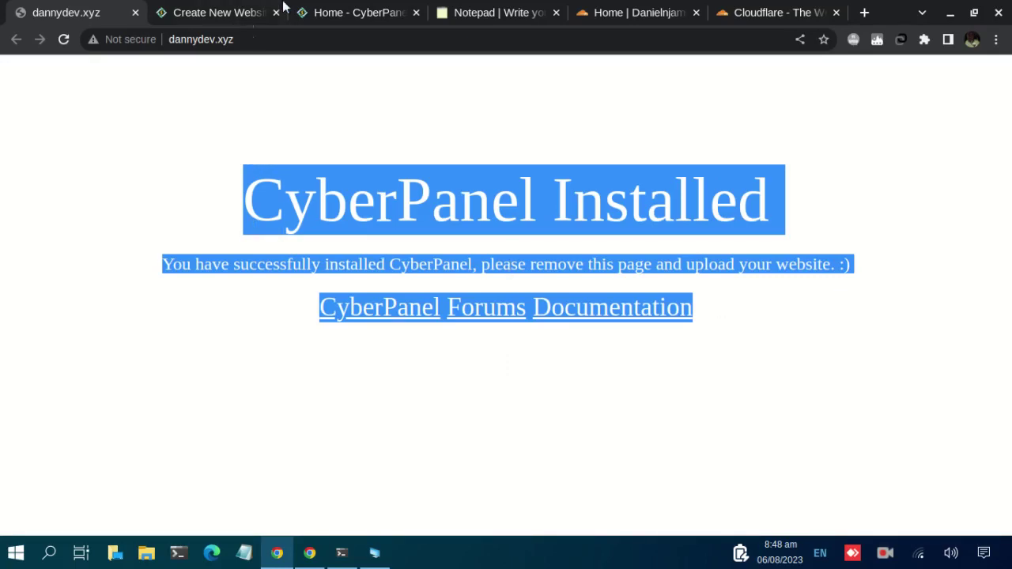
pyautogui.click(218, 14)
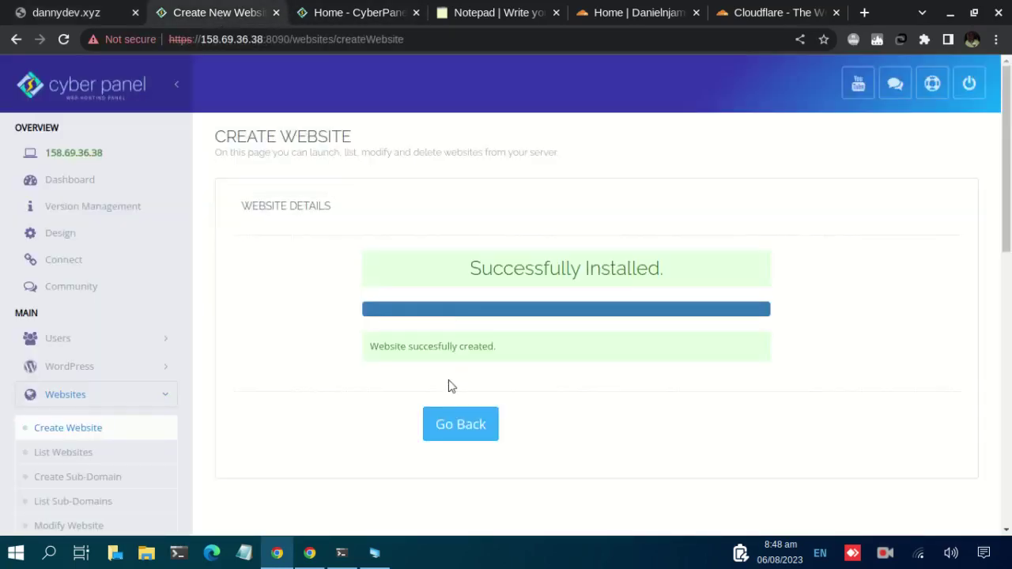
# Go from the Dashboard through WEBSITES to List Websites, where dannydev.xyz appears Active.
pyautogui.click(445, 424)
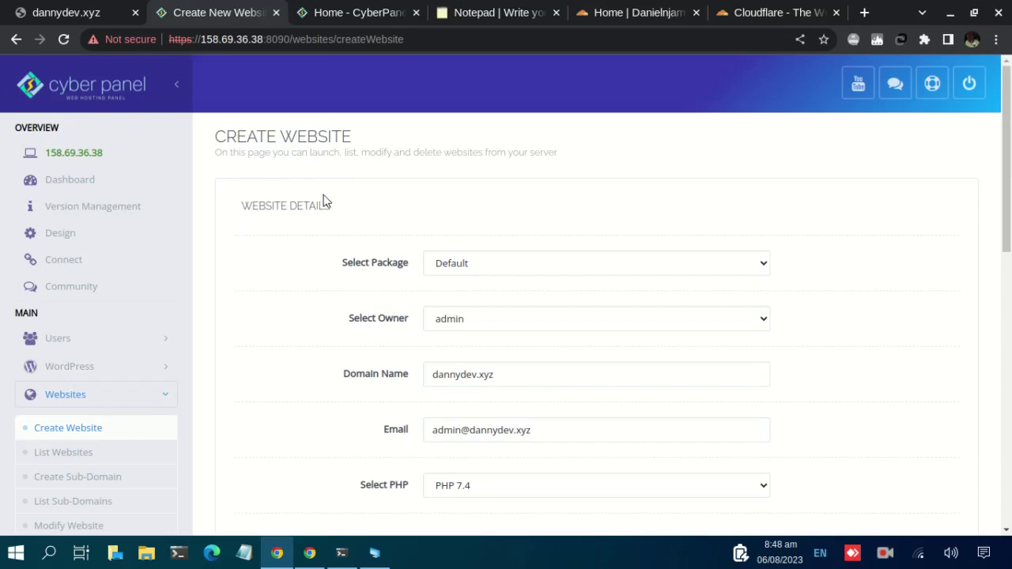
pyautogui.click(88, 182)
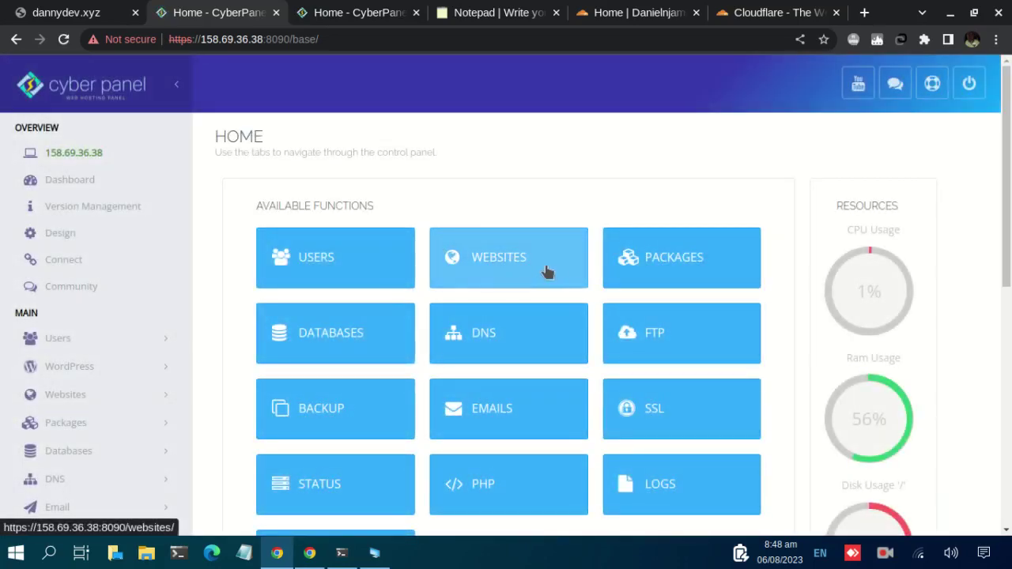
pyautogui.click(540, 265)
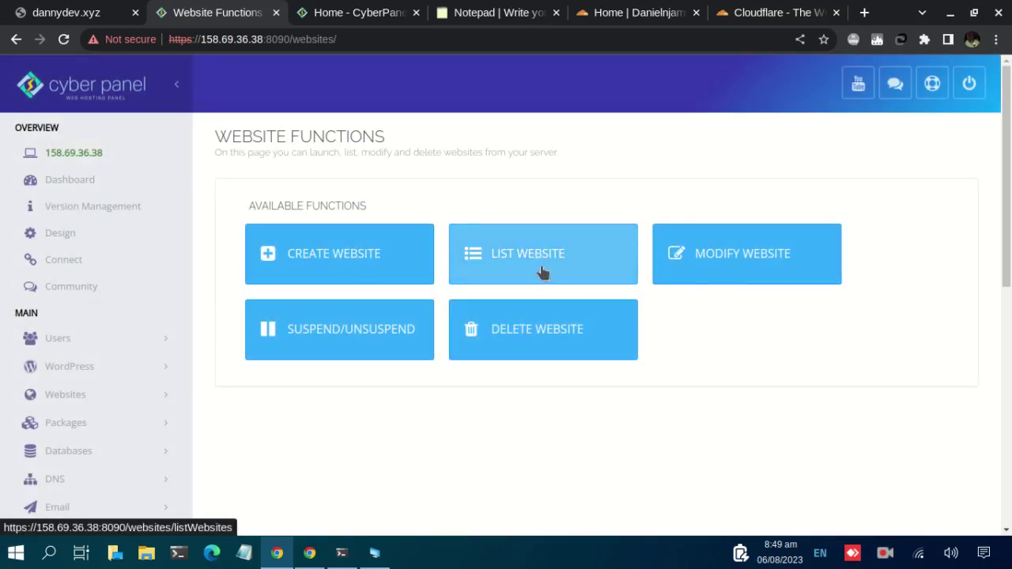
pyautogui.click(542, 272)
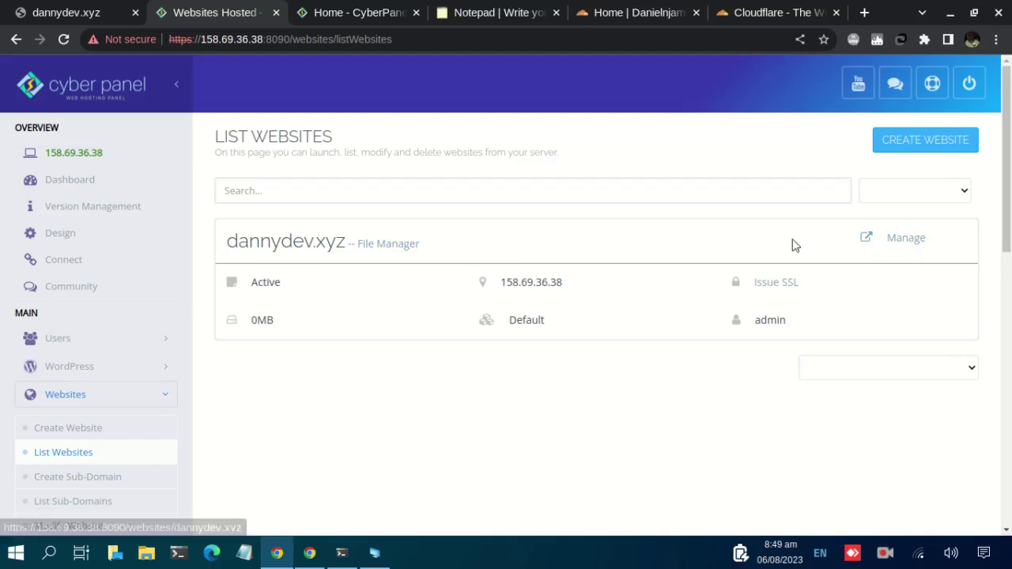
# Open Manage for dannydev.xyz and review its resource usage and function sections.
pyautogui.click(906, 240)
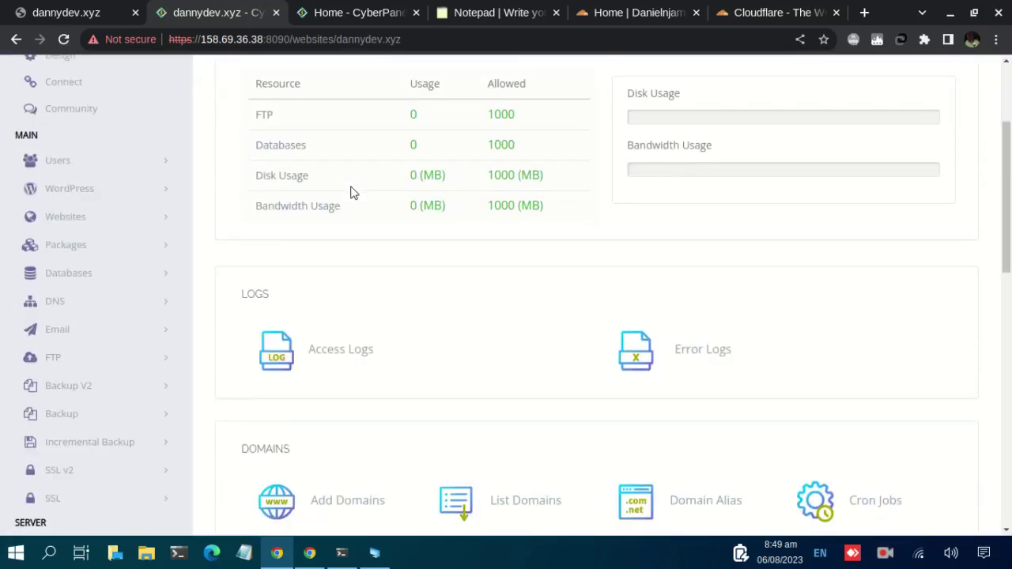
pyautogui.scroll(-1, 350, 192)
pyautogui.scroll(-2, 438, 260)
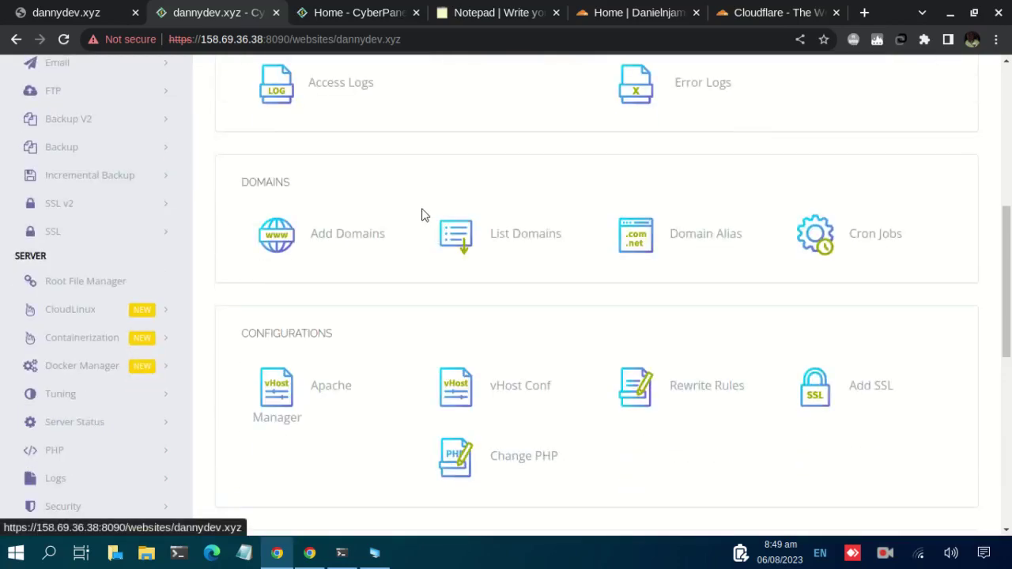
pyautogui.scroll(-6, 423, 215)
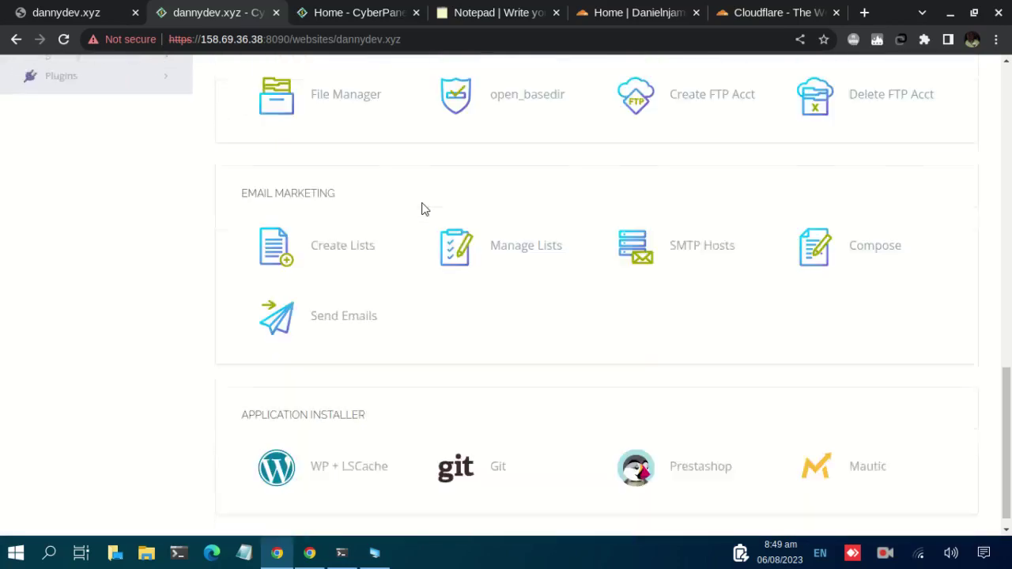
pyautogui.scroll(-1, 421, 209)
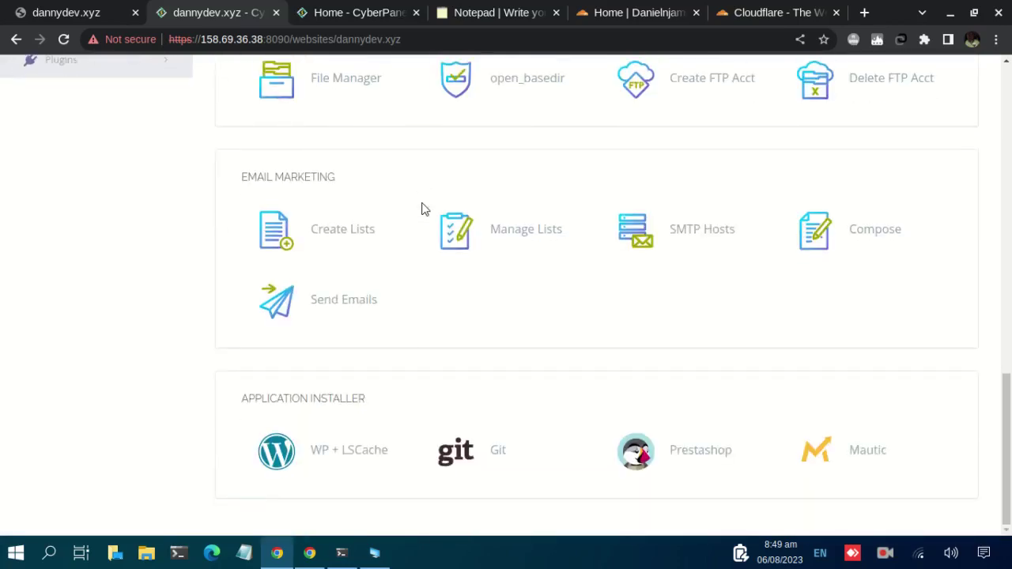
pyautogui.scroll(10, 421, 208)
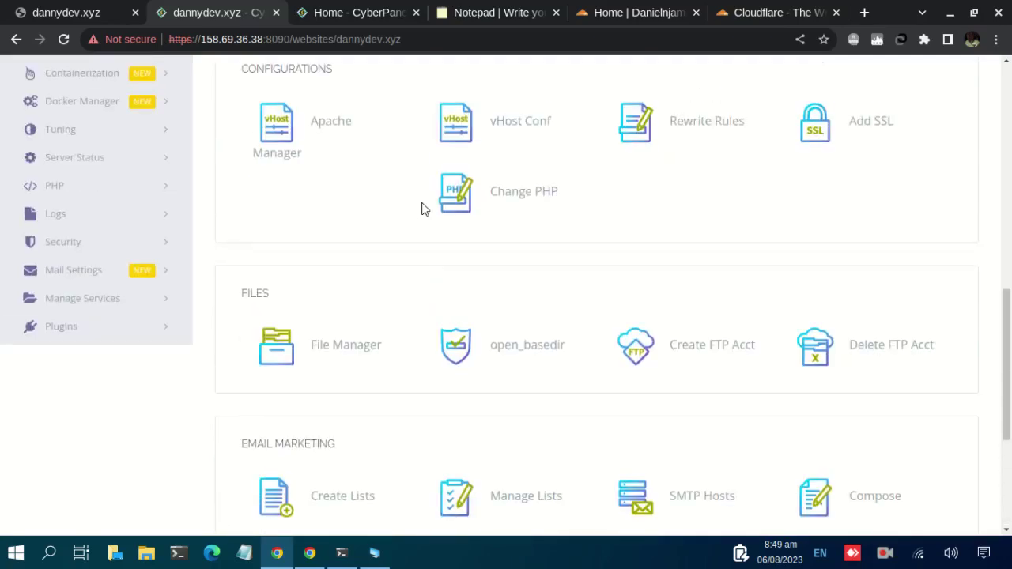
pyautogui.scroll(5, 421, 208)
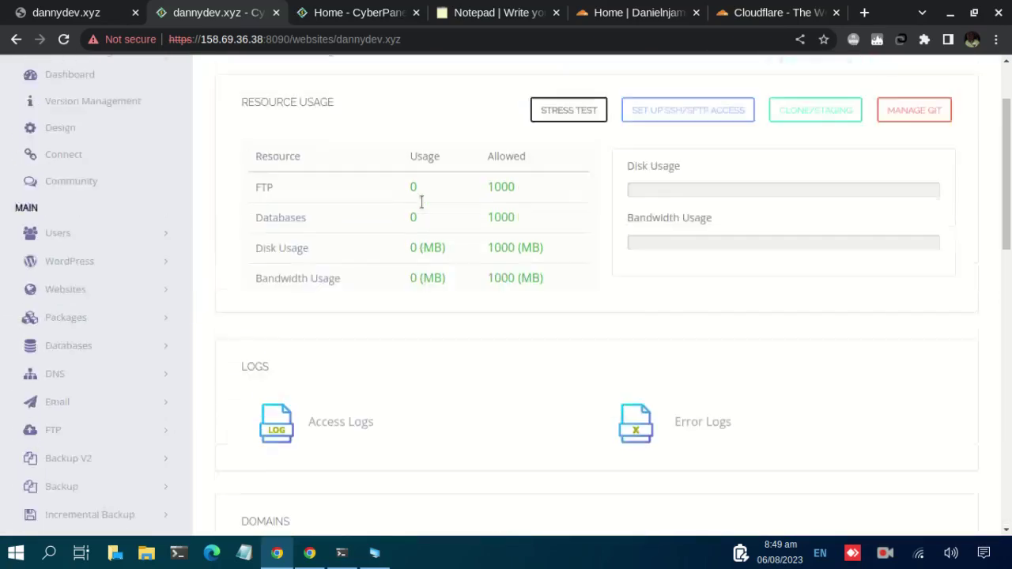